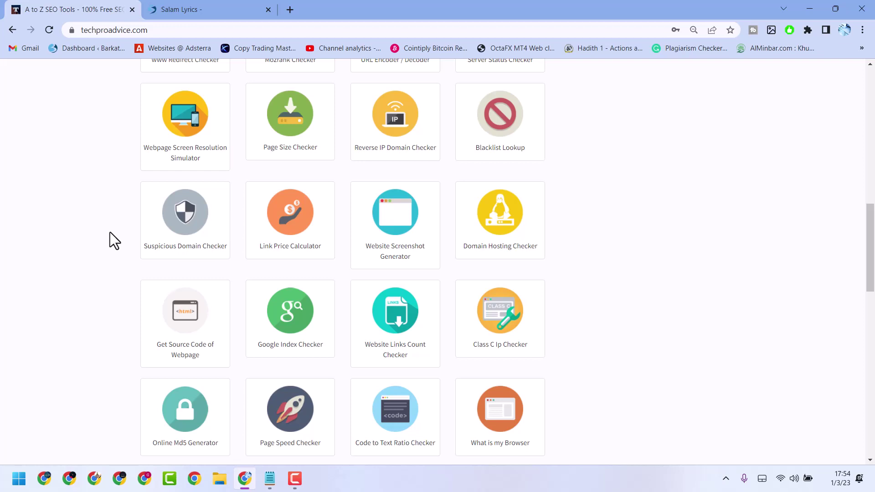
# Open the Link Price Calculator tool and check its page address
pyautogui.click(290, 216)
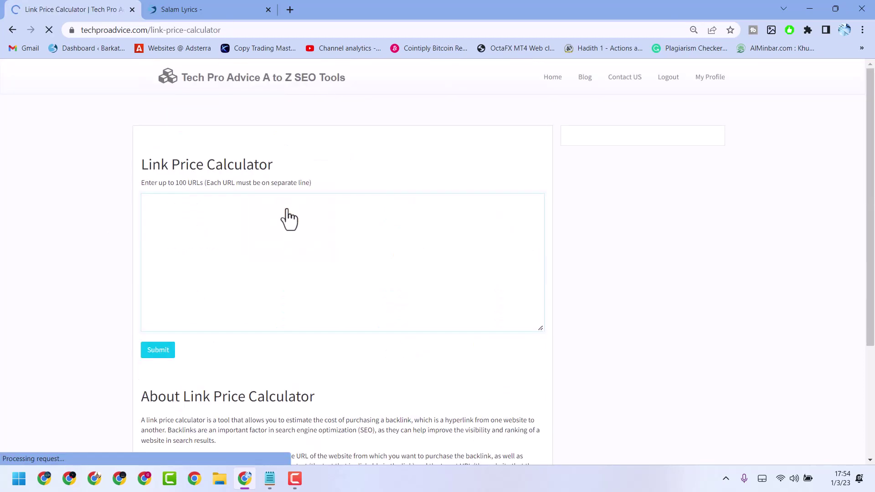
pyautogui.click(151, 29)
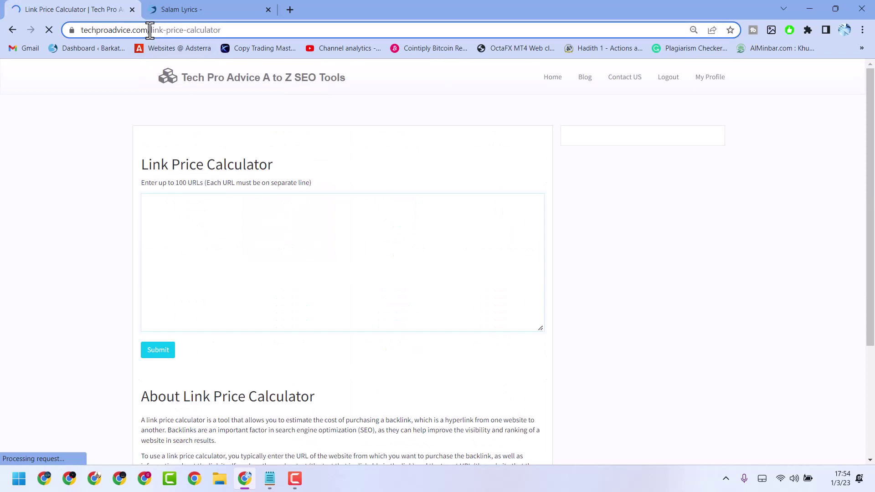
pyautogui.click(215, 28)
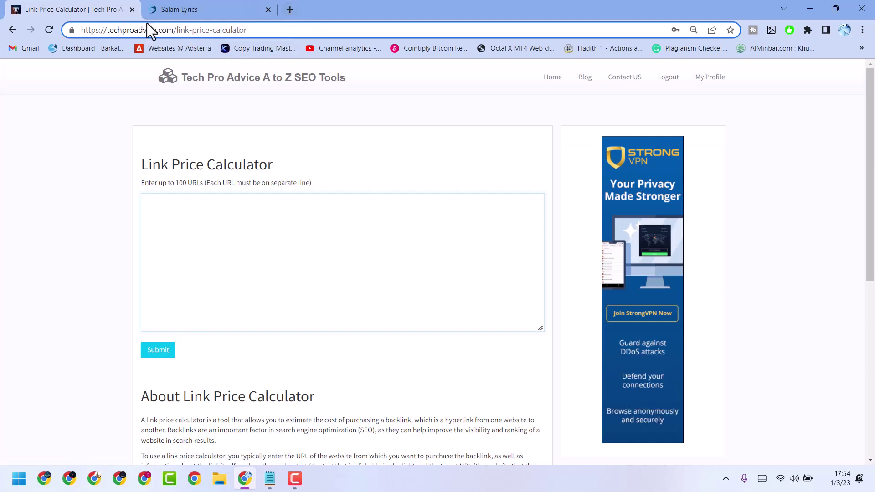
pyautogui.click(198, 80)
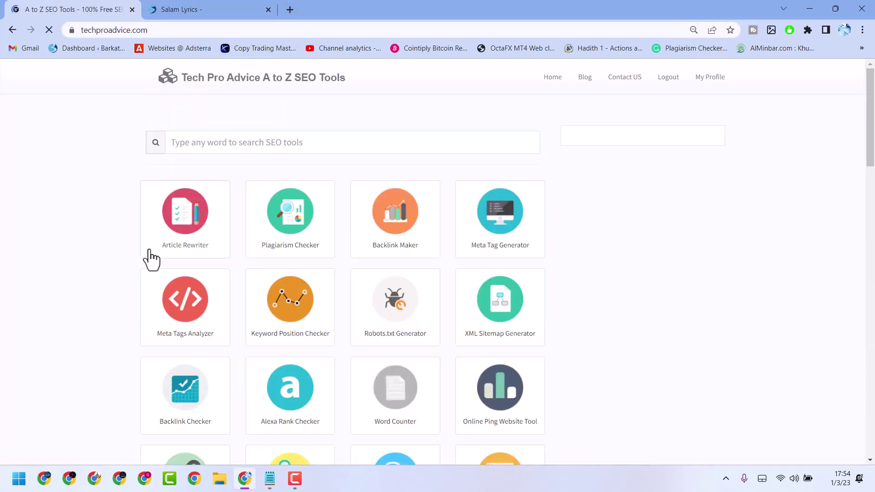
pyautogui.scroll(-5, 141, 251)
pyautogui.scroll(-4, 141, 251)
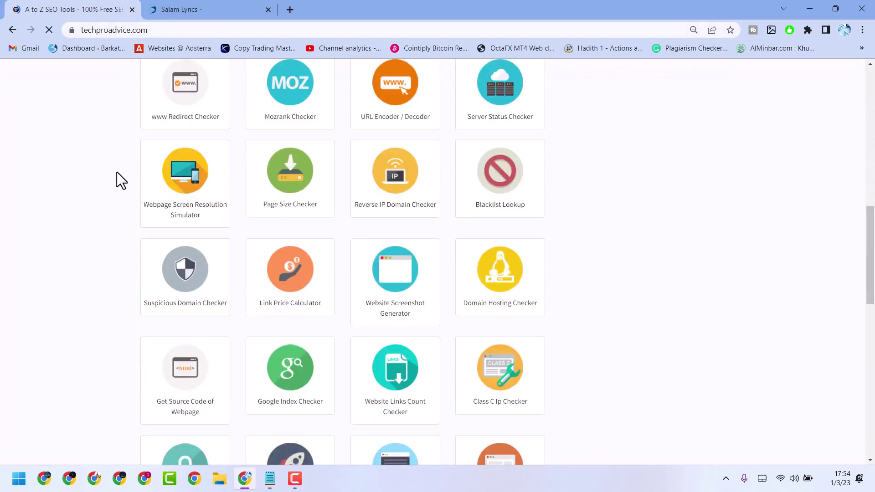
pyautogui.scroll(-2, 117, 172)
pyautogui.scroll(1, 117, 171)
pyautogui.click(303, 219)
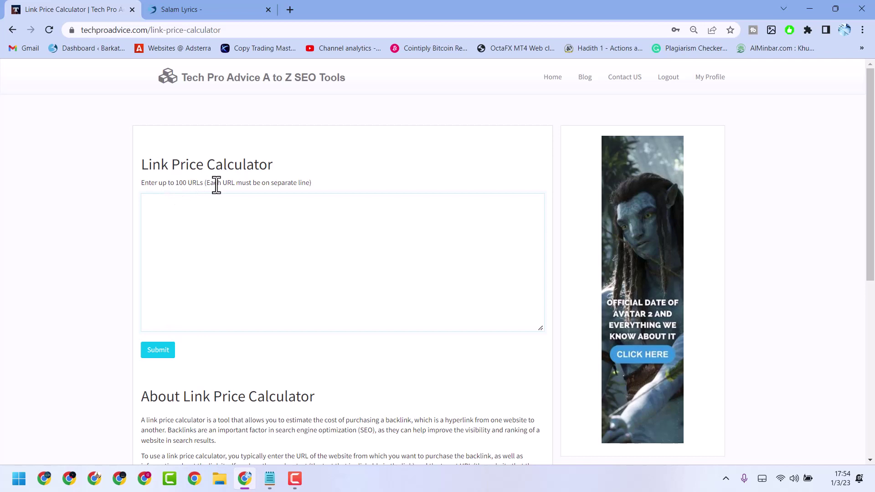
# Paste the copied Tech Pro Advice URL and submit it, getting about $996 USD
pyautogui.rightClick(155, 202)
pyautogui.click(189, 288)
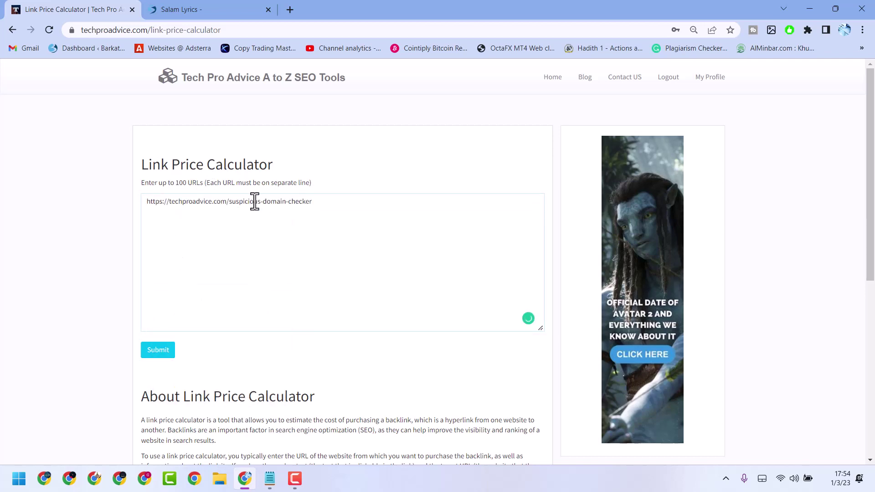
pyautogui.scroll(-1, 259, 246)
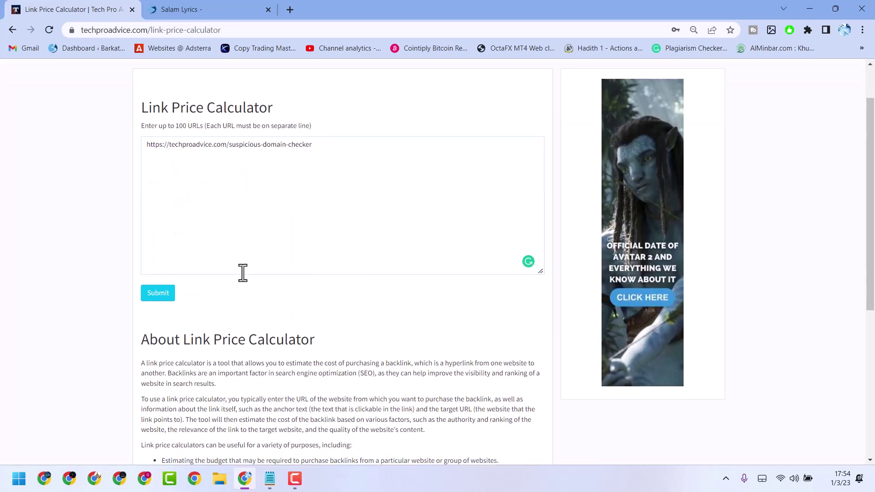
pyautogui.click(158, 293)
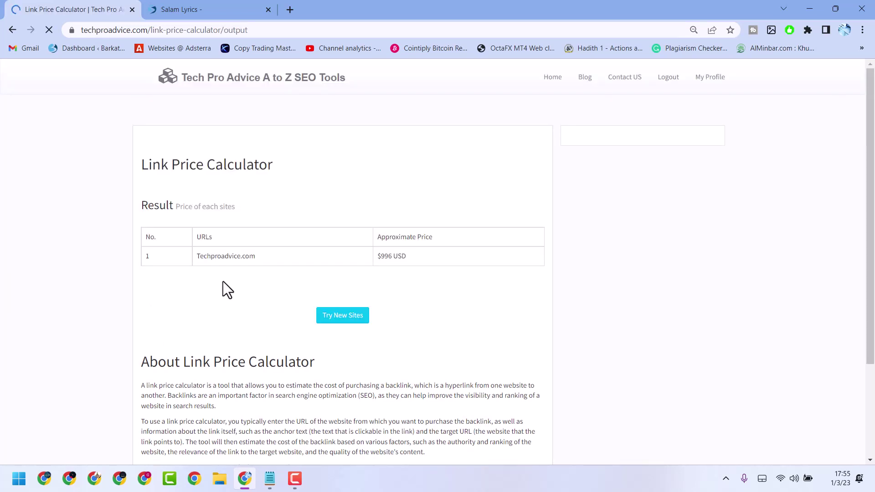
pyautogui.scroll(-2, 408, 251)
pyautogui.scroll(1, 397, 232)
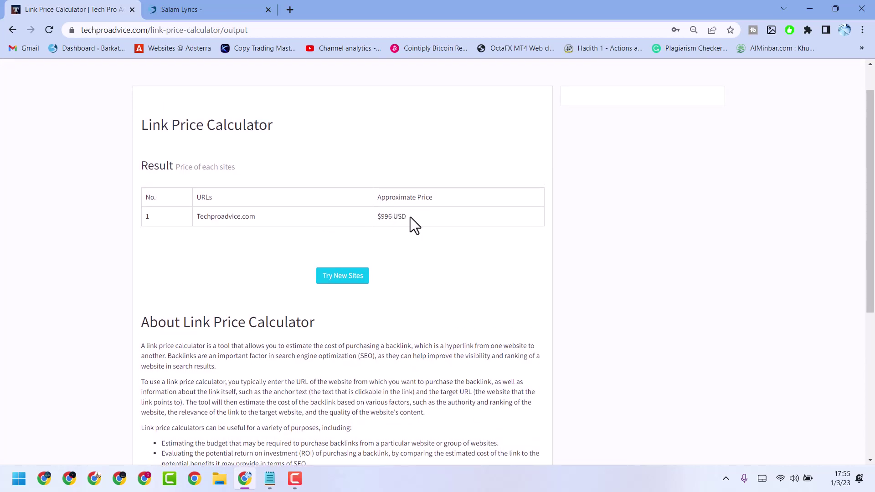
pyautogui.moveTo(408, 217); pyautogui.dragTo(376, 217)
pyautogui.click(383, 218)
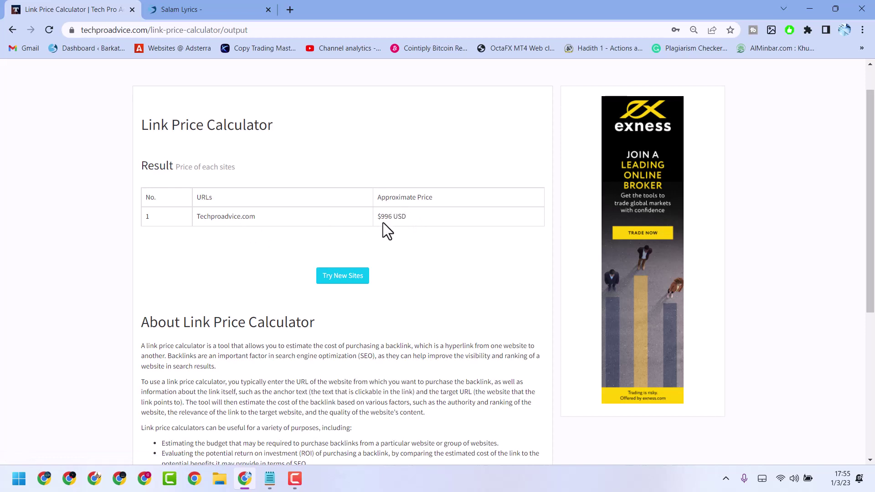
pyautogui.scroll(1, 301, 194)
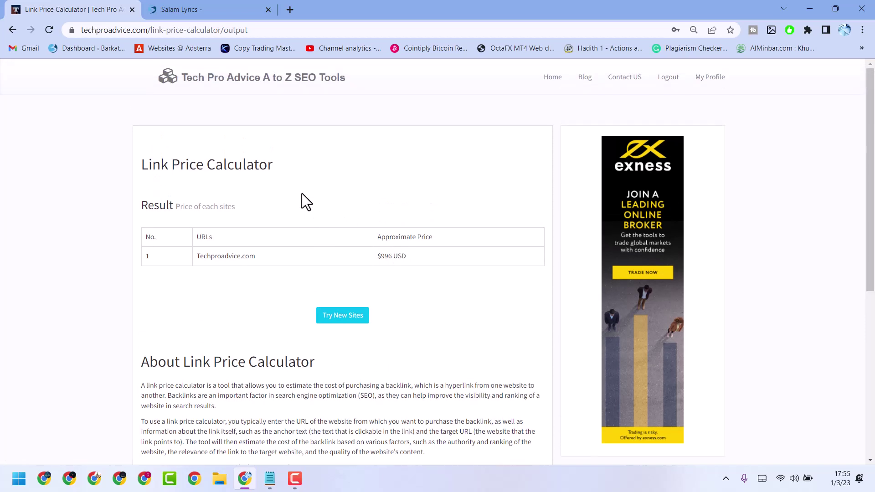
pyautogui.scroll(-2, 302, 194)
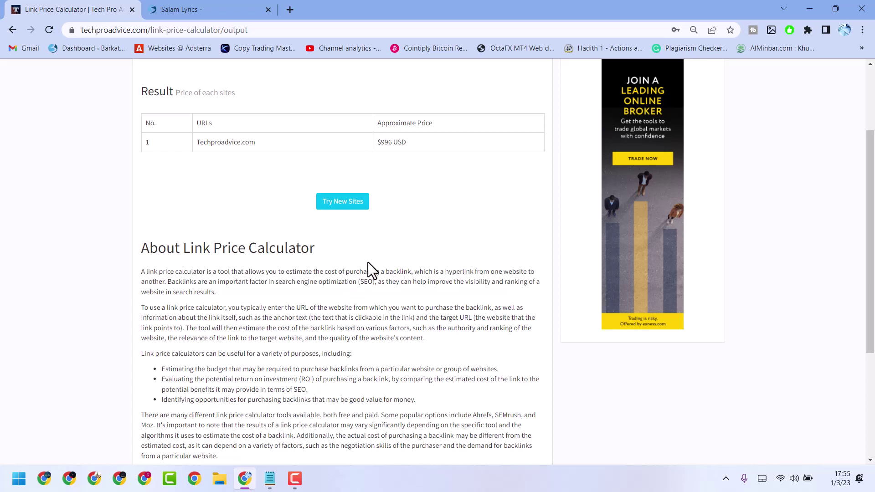
pyautogui.scroll(3, 368, 262)
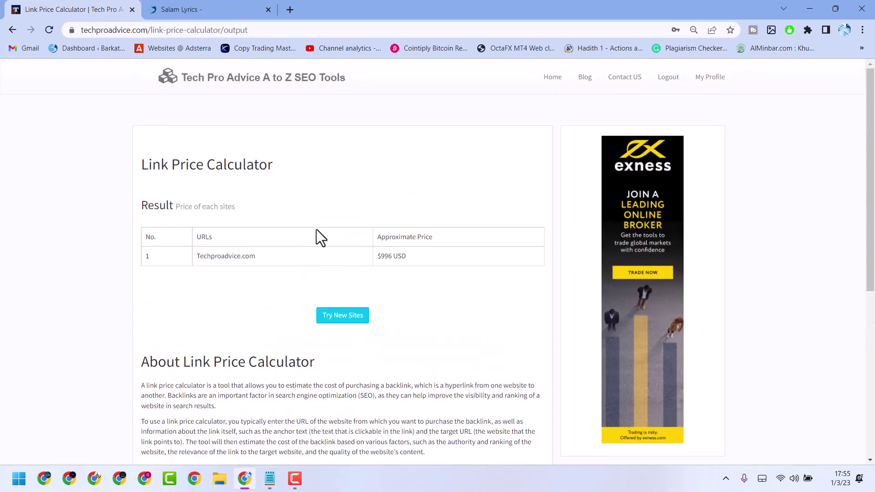